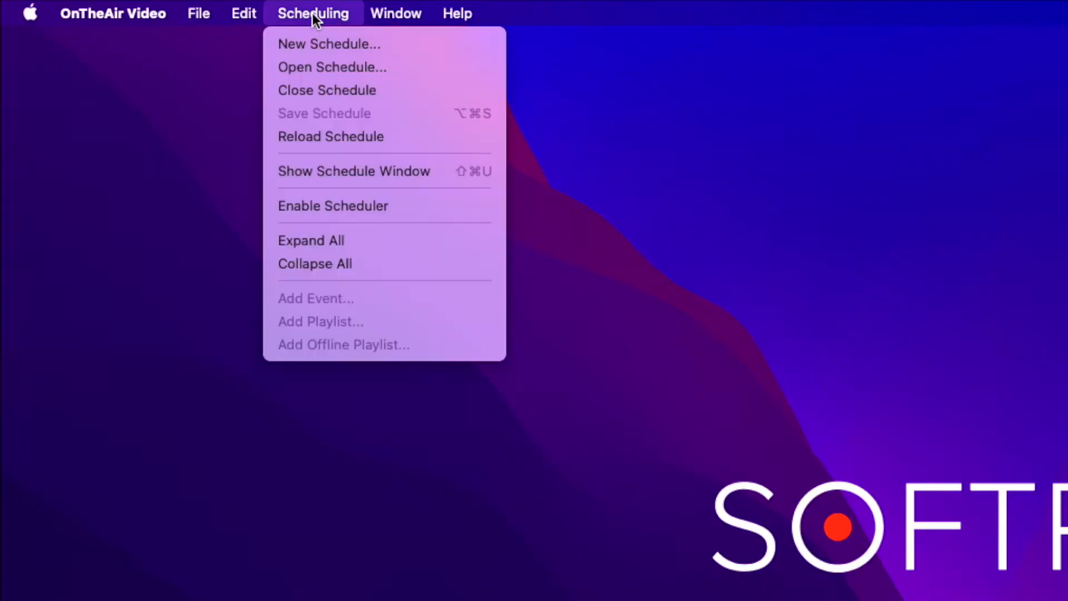
Step: Open the Sample5_DailySchedule WOS schedule from Sample Work and load its DAVE_2021-12-24.WOS playlist
click(348, 67)
scroll(451, 206, down, 10)
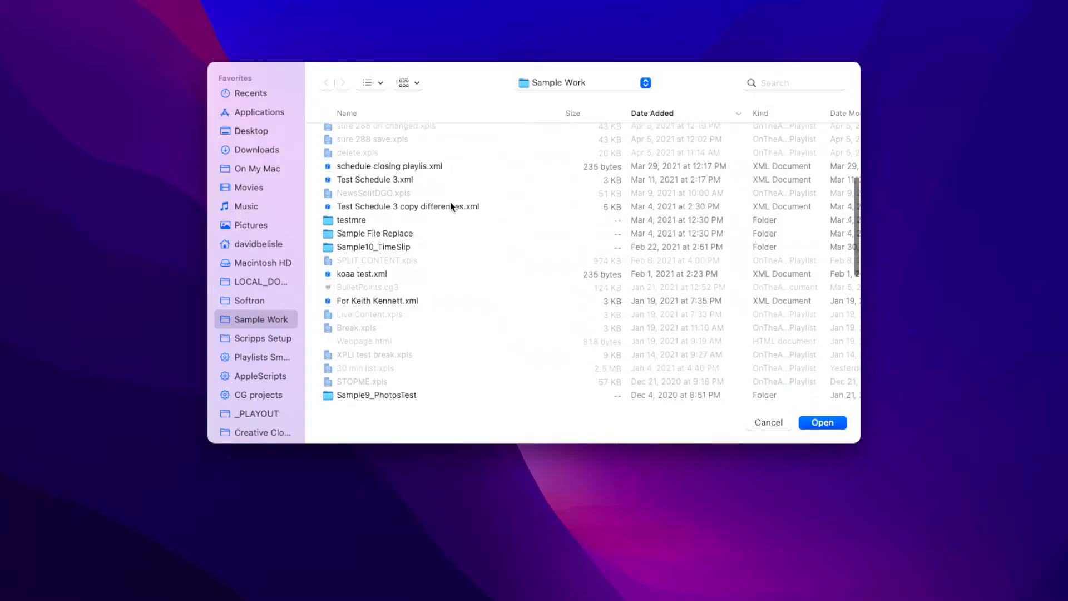
scroll(451, 206, down, 10)
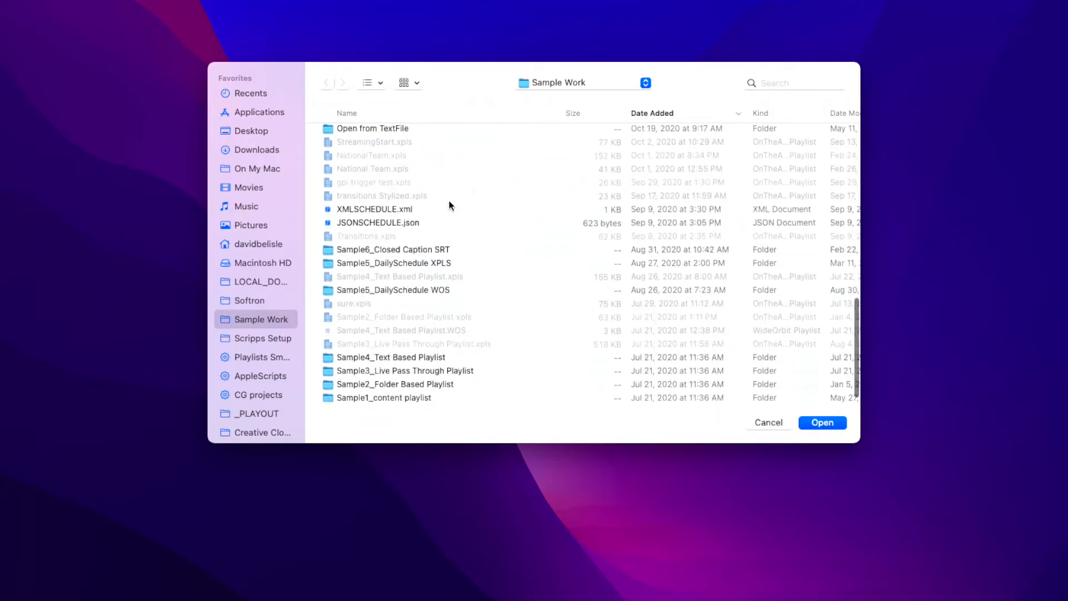
click(477, 281)
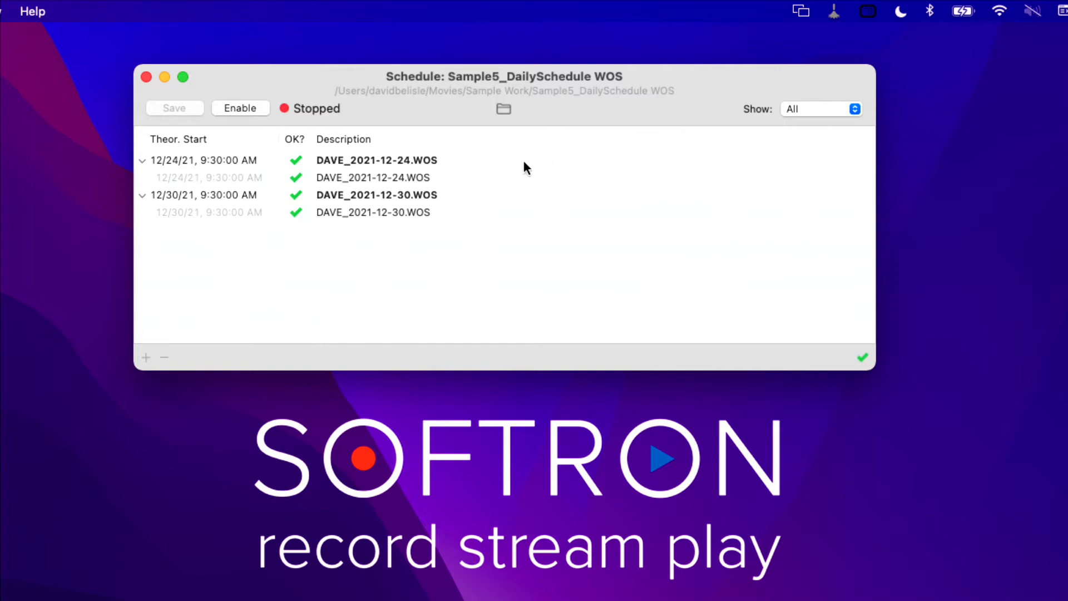
double_click(419, 175)
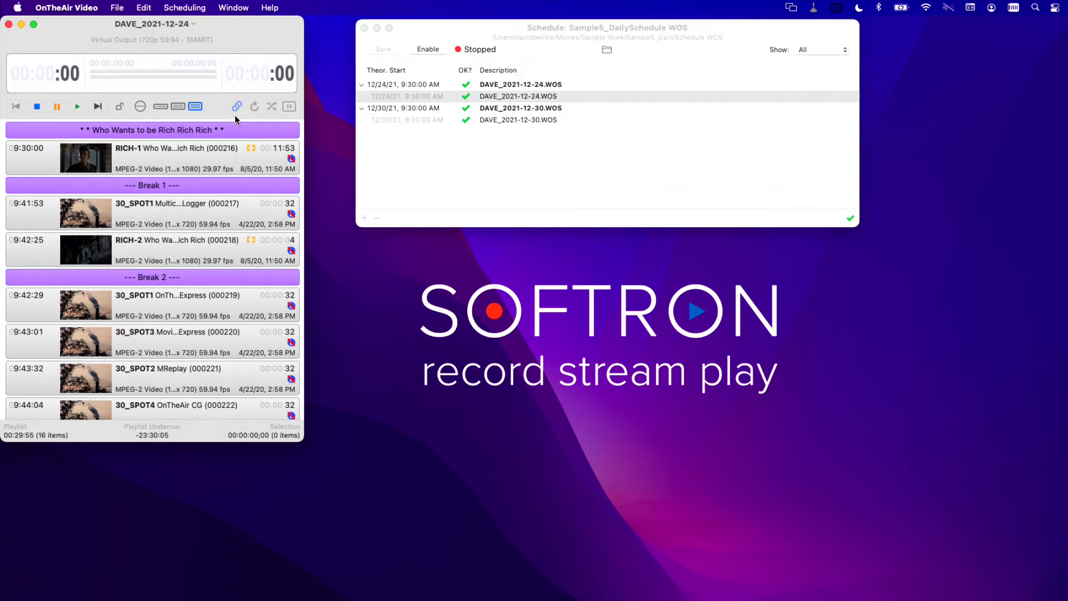
Step: Open the Media Browser and reveal the playlist's first 30_SPOT1 item under Break 1 in it
click(234, 7)
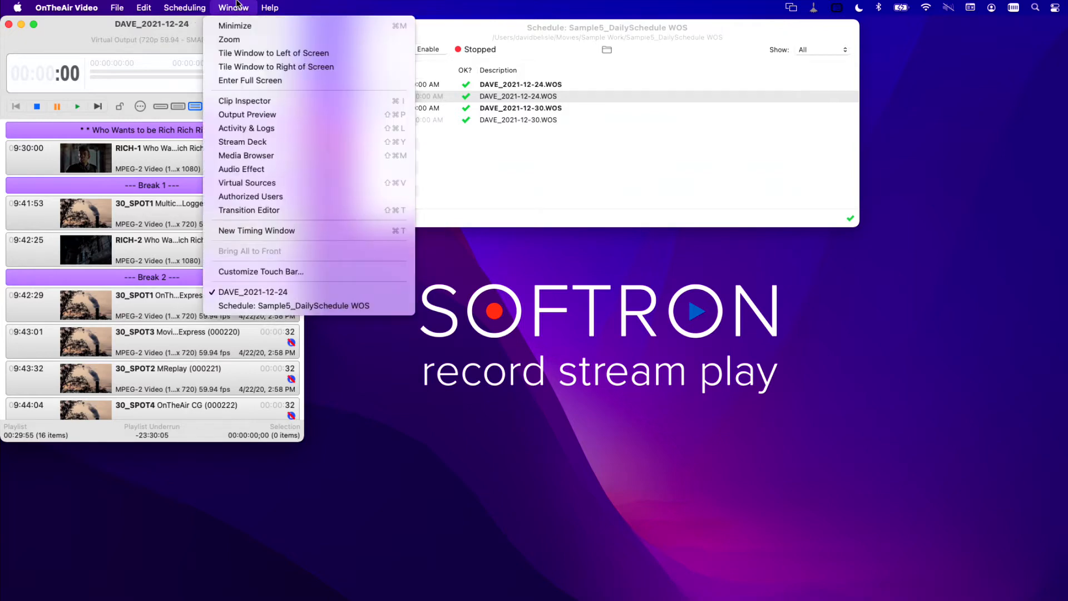
click(275, 154)
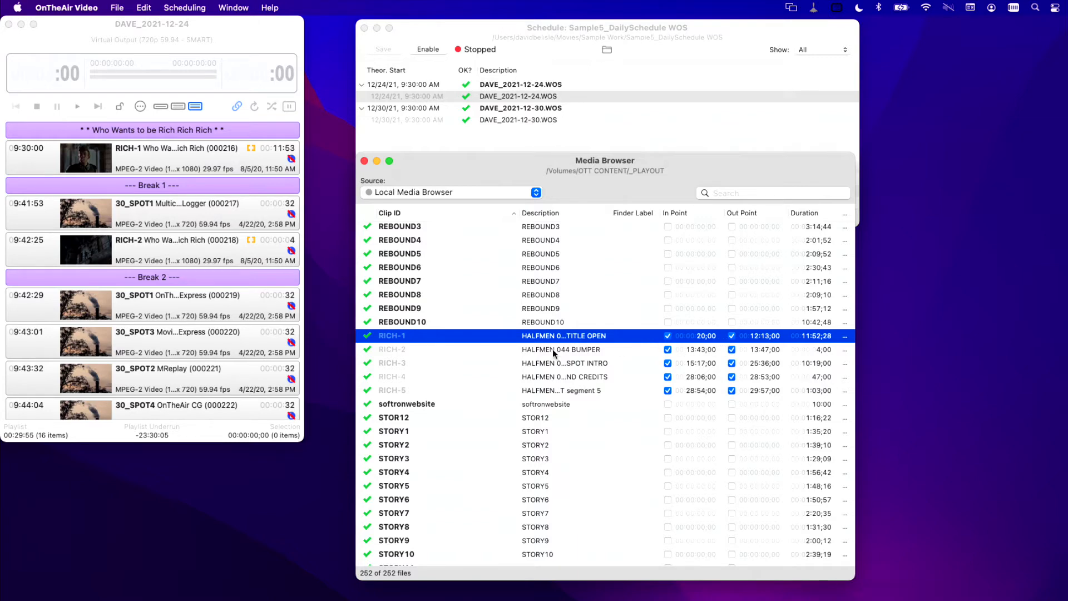
click(159, 222)
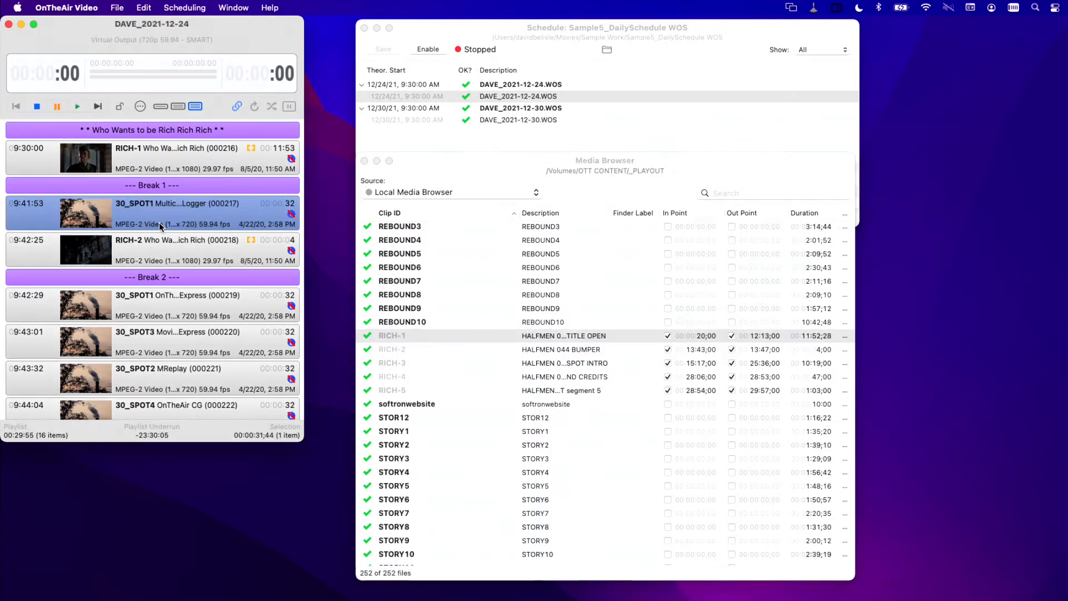
scroll(535, 389, up, 10)
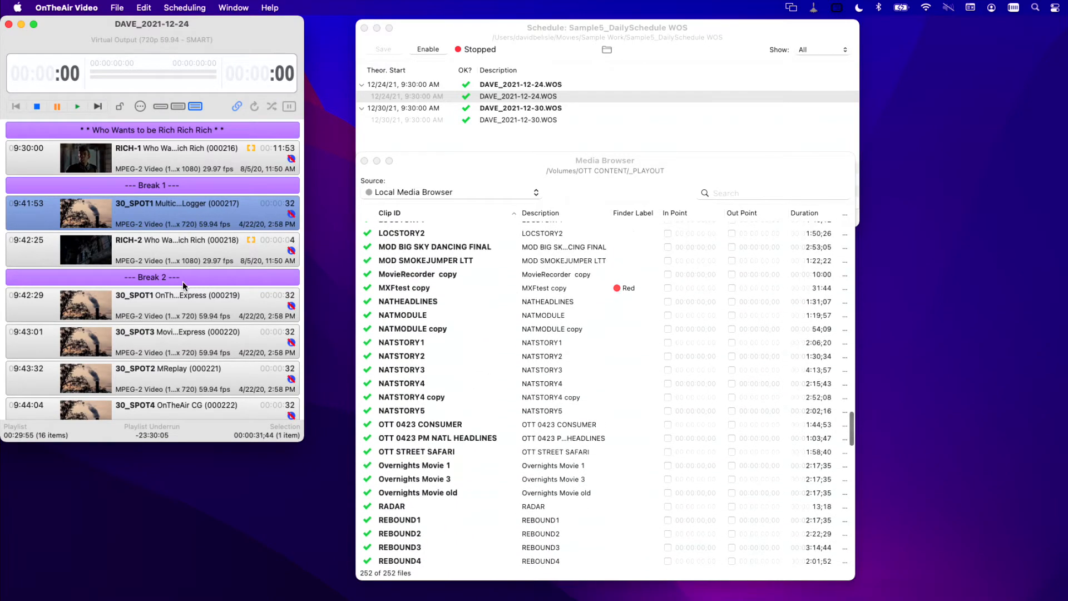
right_click(165, 225)
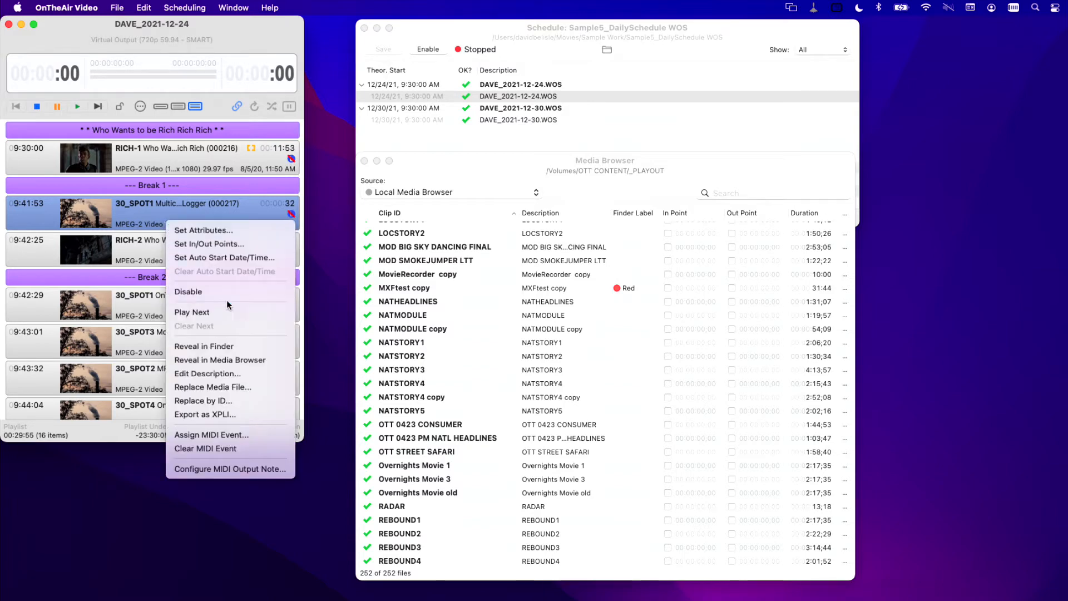
click(229, 359)
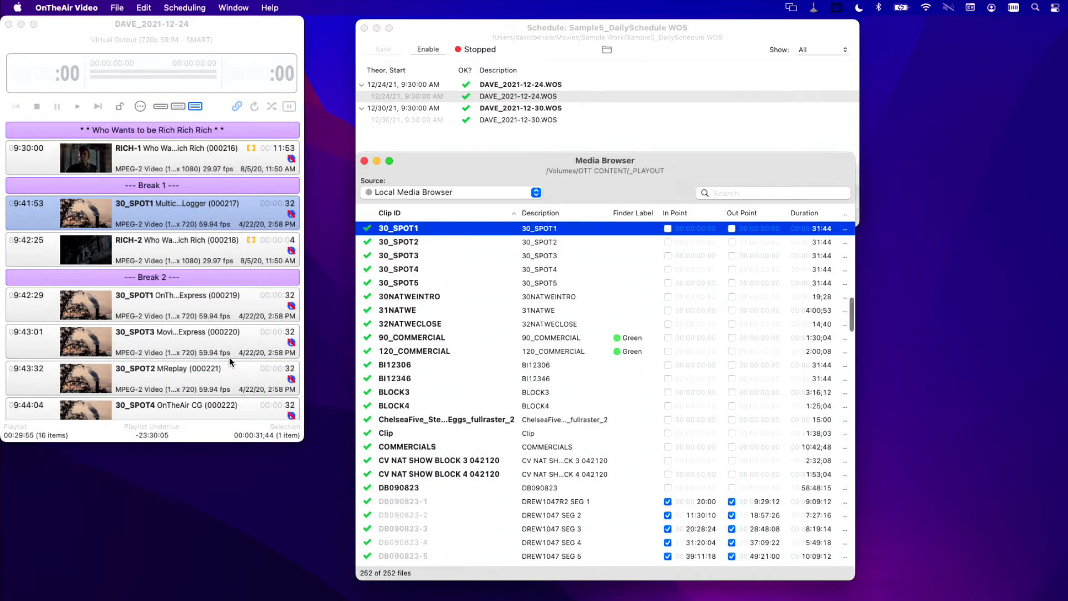
Step: Mark the 30_SPOT1 media clip's out point at 29:19, check its two playlist items and close the Clip Inspector
right_click(545, 234)
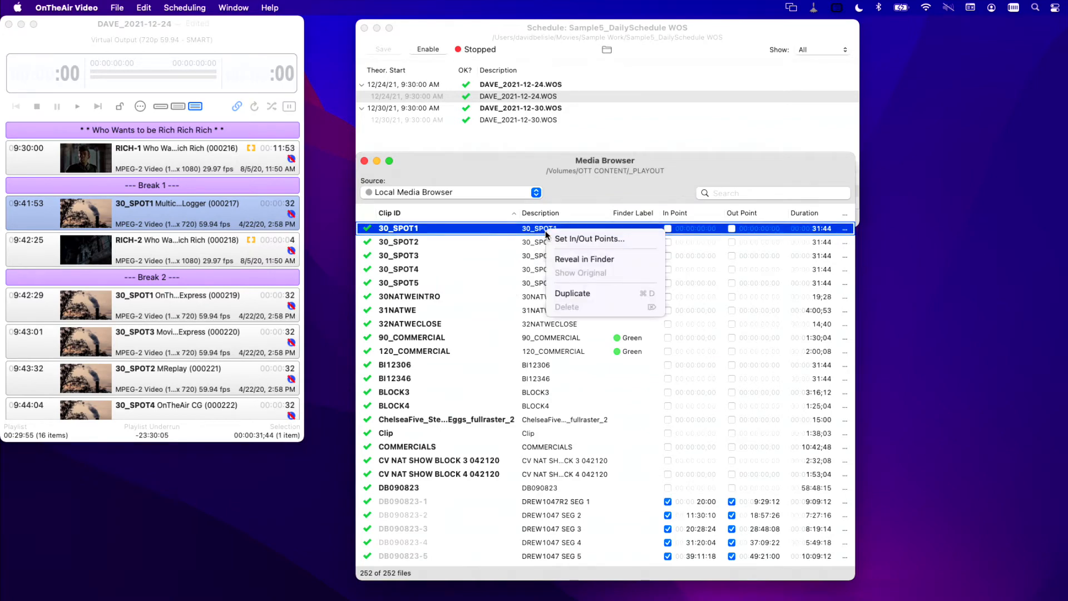
click(561, 237)
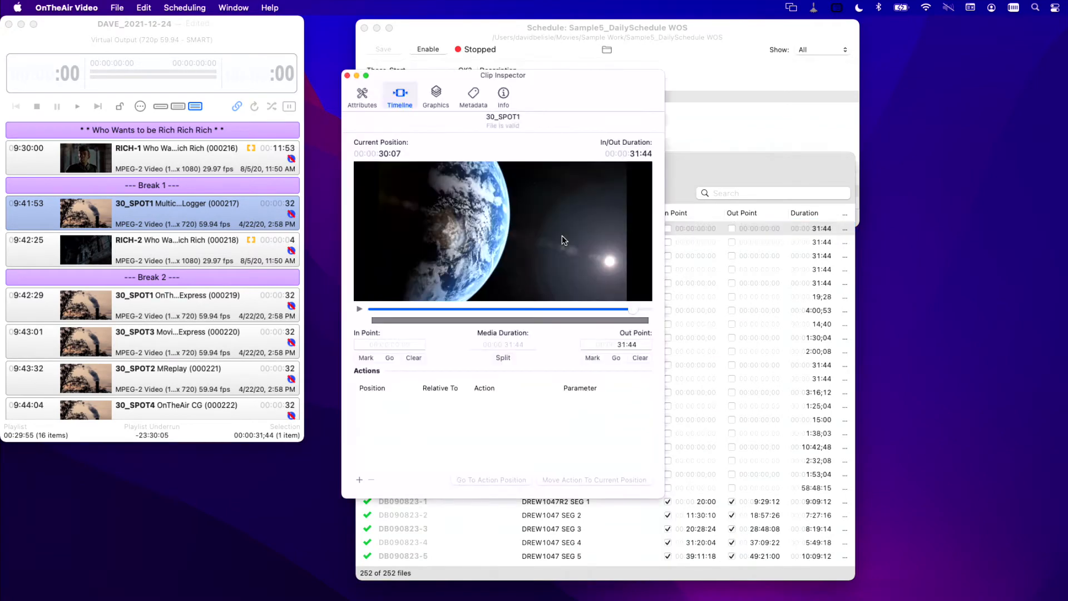
drag(633, 311, 626, 310)
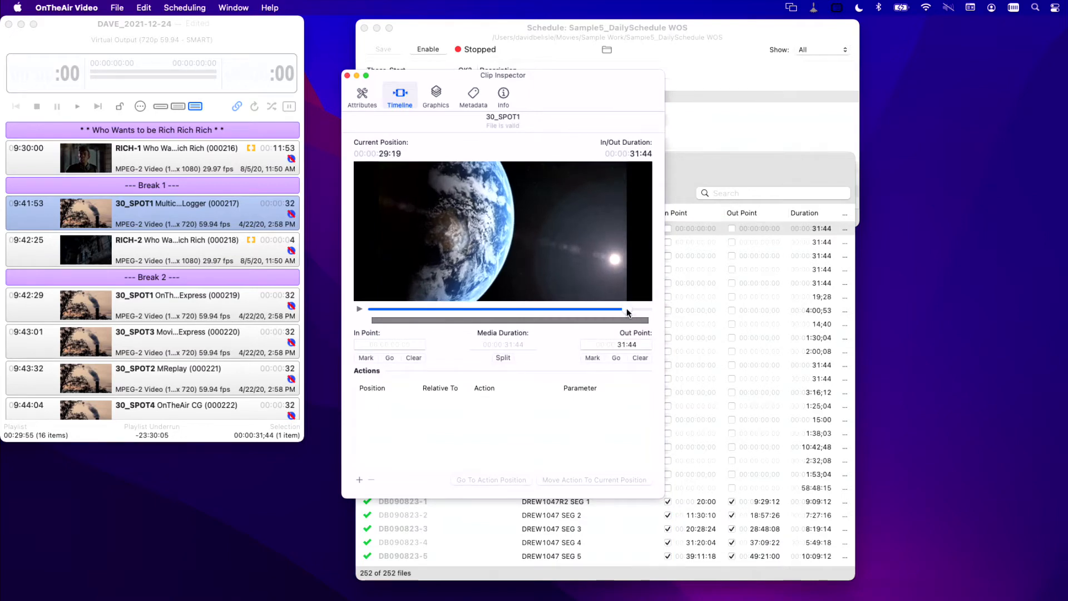
click(592, 358)
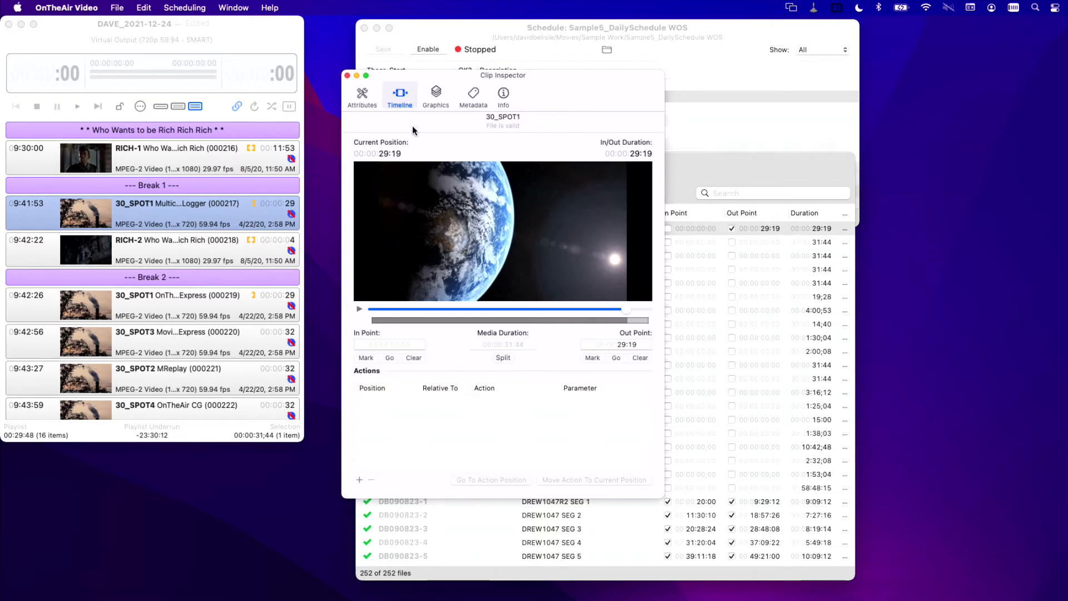
click(205, 295)
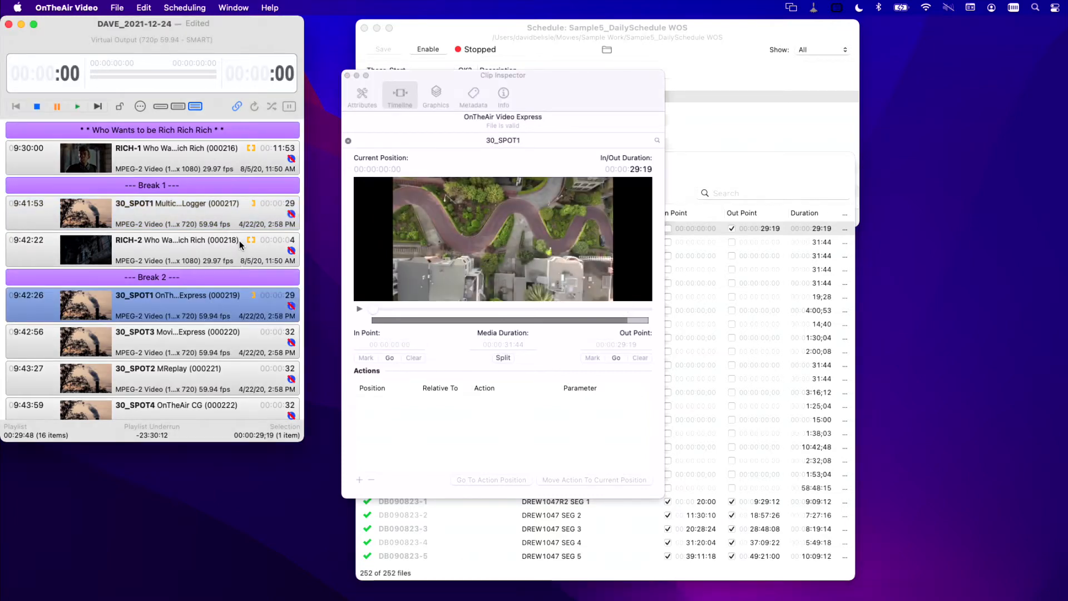
click(235, 223)
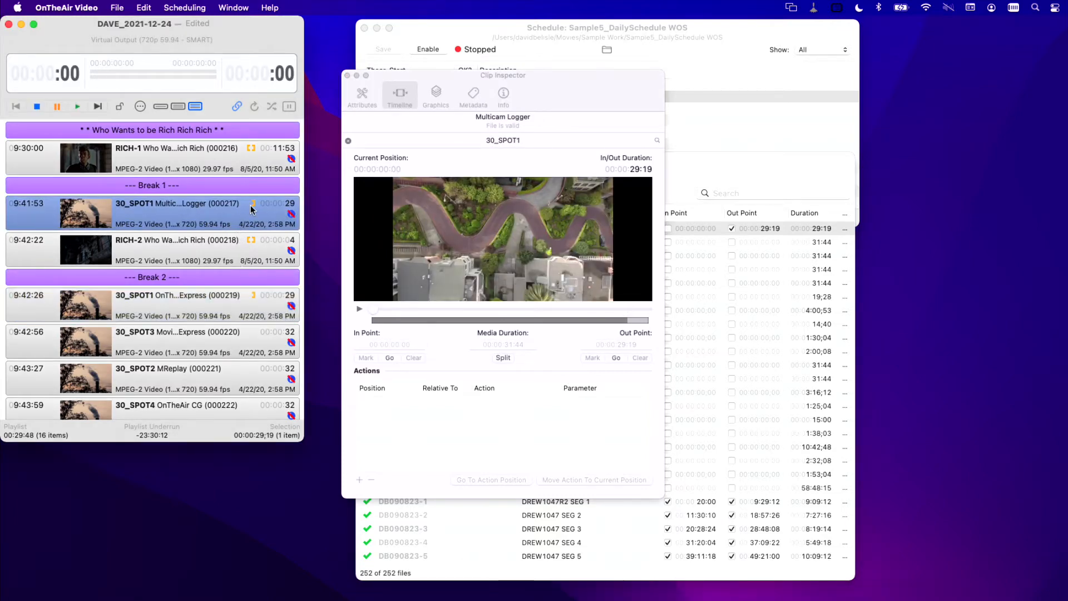
click(348, 75)
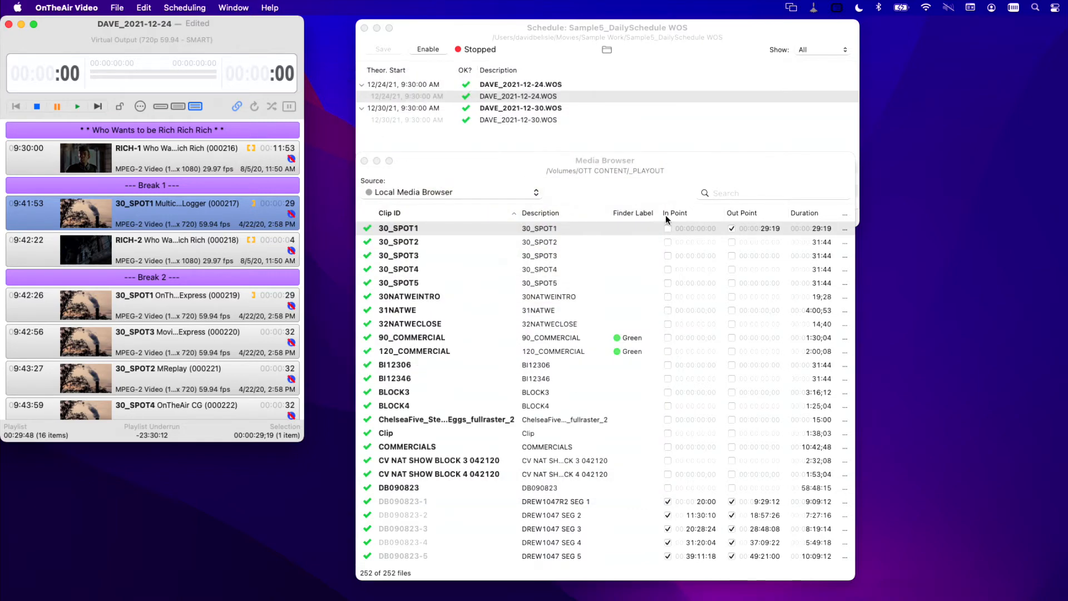
Step: Enable the in point of 30_SPOT1 in the Media Browser and set it to 1:00
click(667, 229)
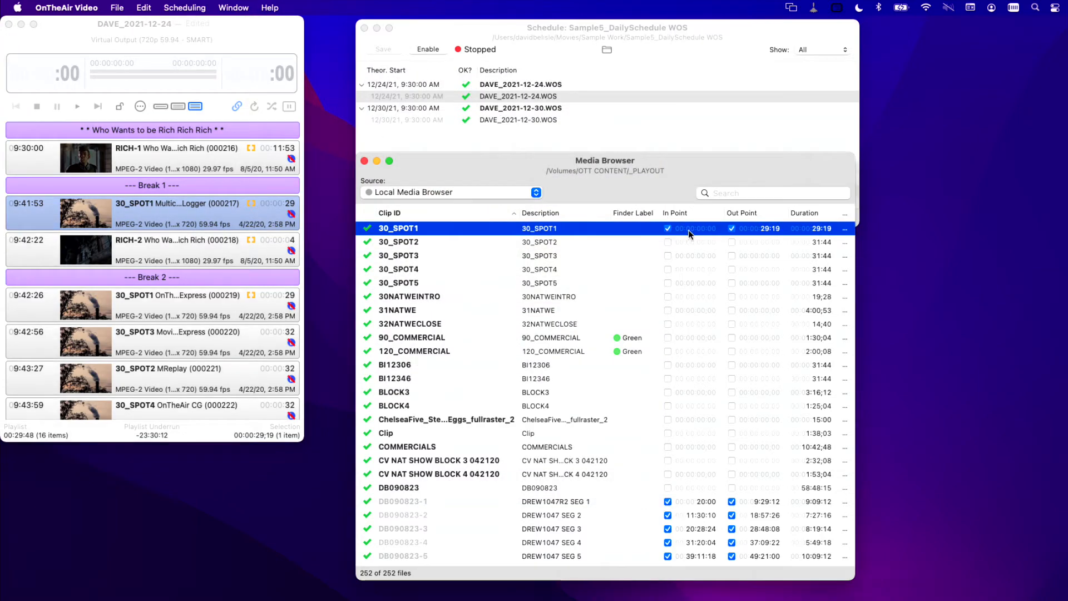
key(Tab)
key(Tab)
key(Tab)
text(1:00)
key(Return)
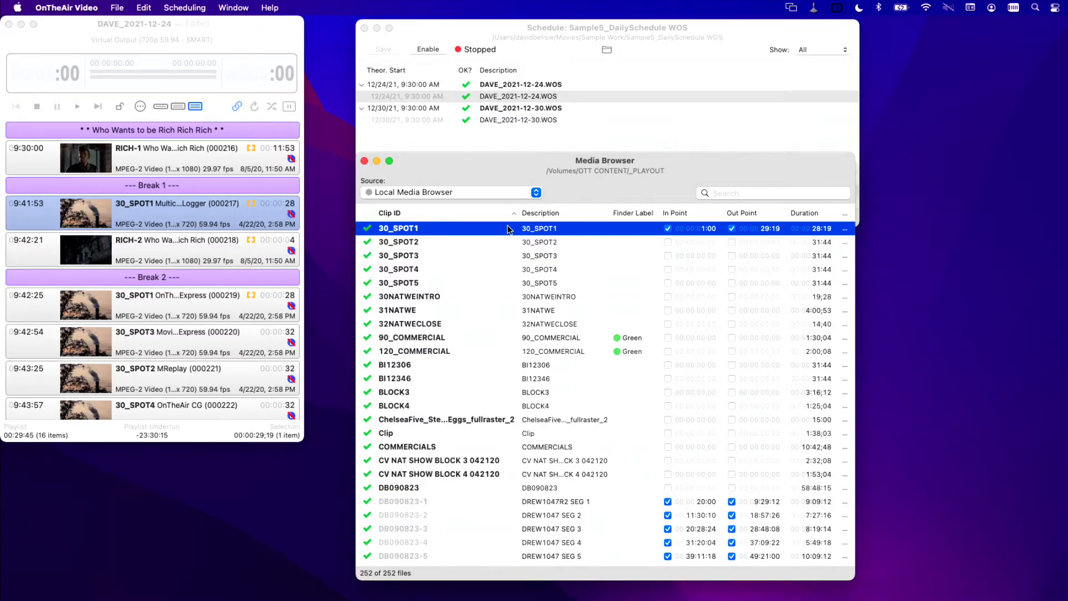
Step: Insert 30_SPOT1 from the Media Browser after RICH-2 in the playlist and clear the new item's clip ID link
drag(509, 229, 240, 252)
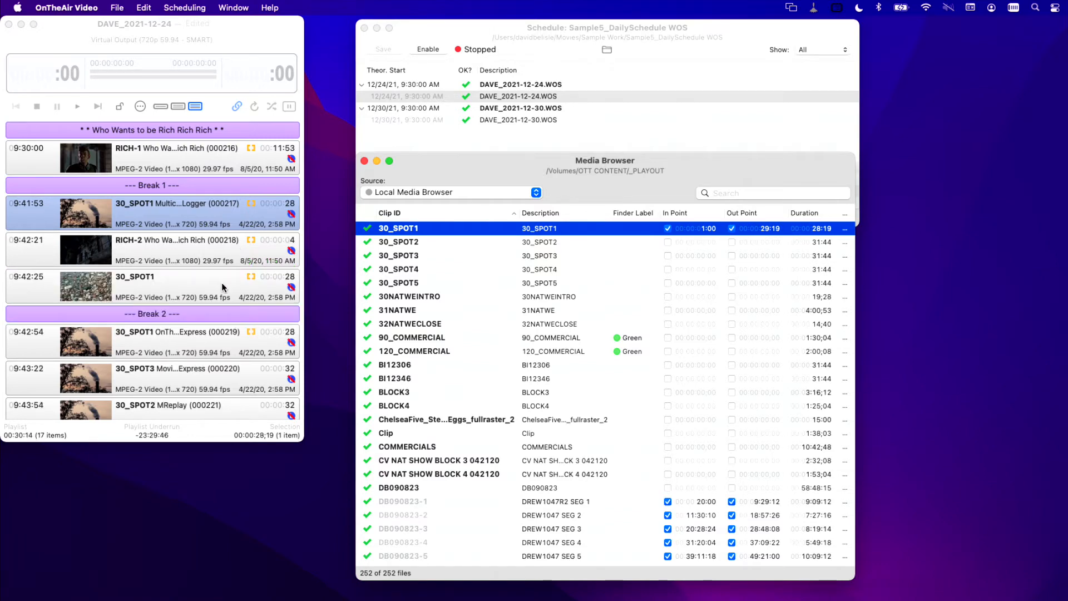
scroll(206, 262, down, 2)
right_click(185, 227)
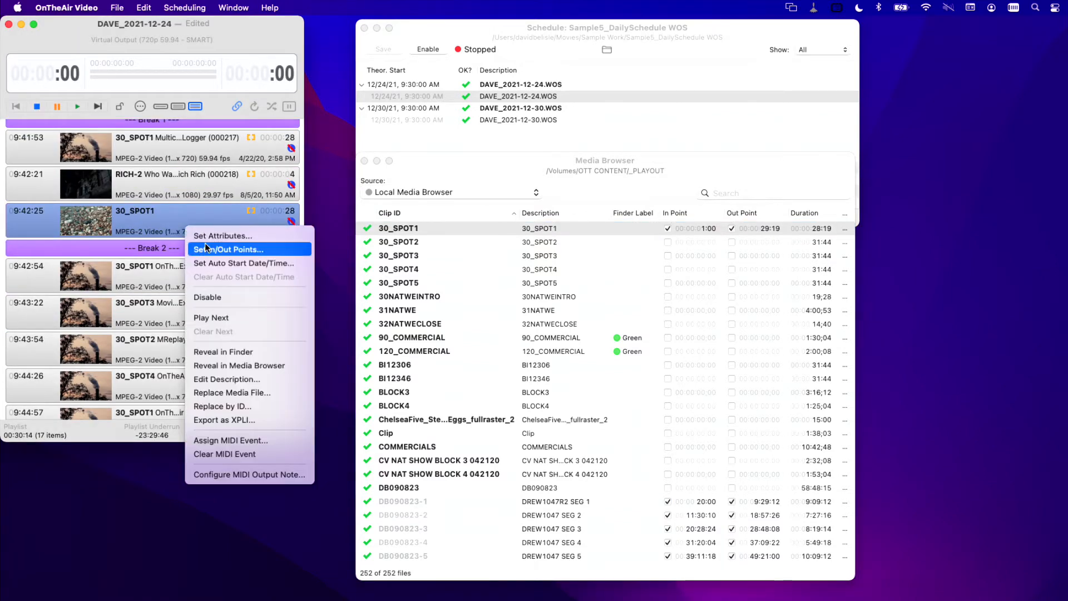
click(205, 245)
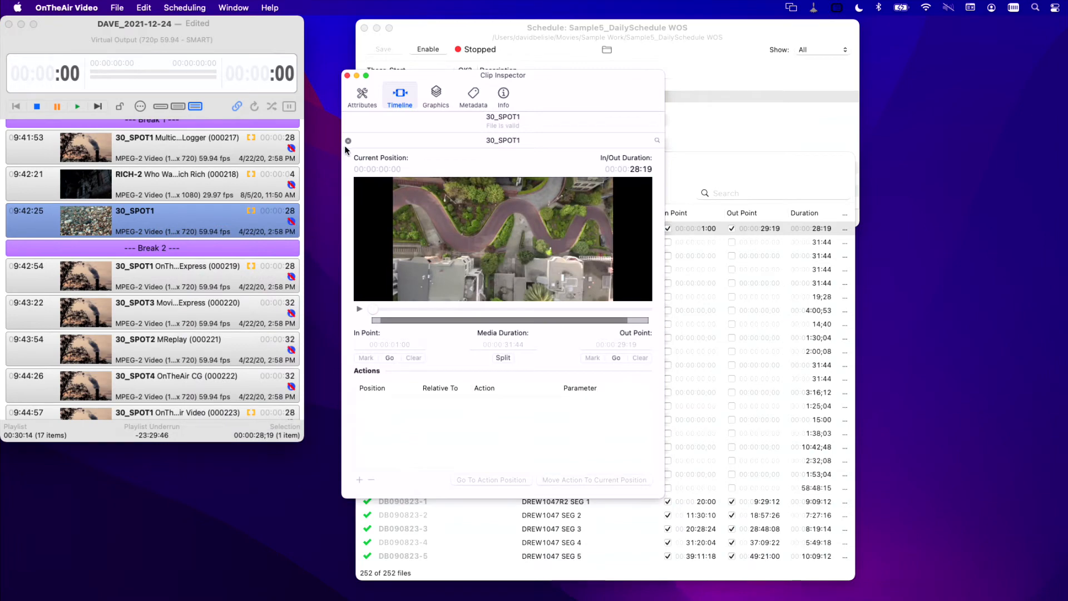
click(349, 140)
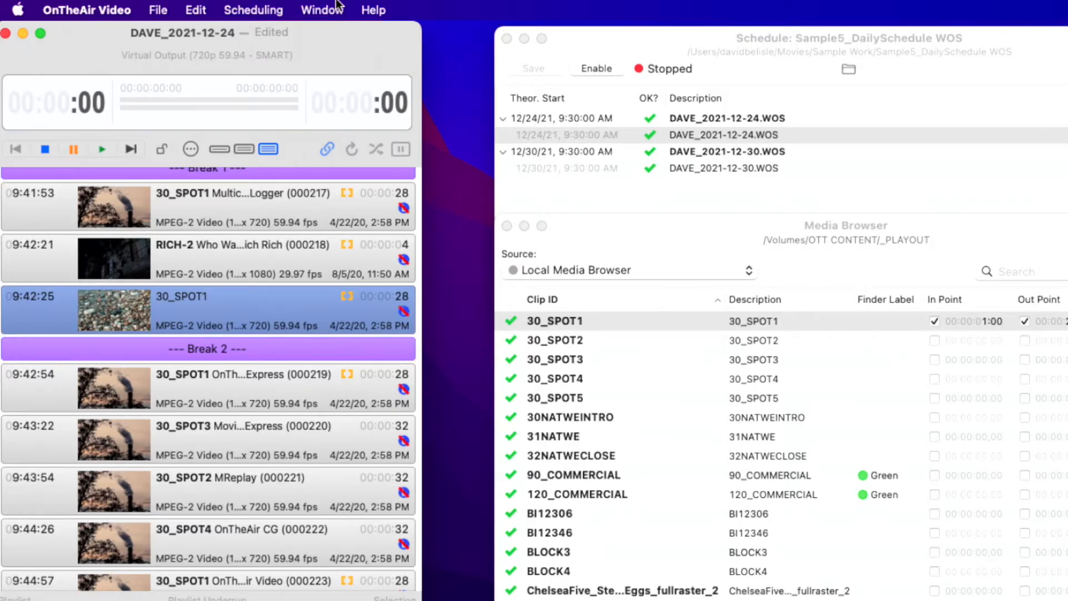
Step: Open the Virtual Sources and review the GPI input choices and Before action script settings of LIVE-ST1
click(337, 5)
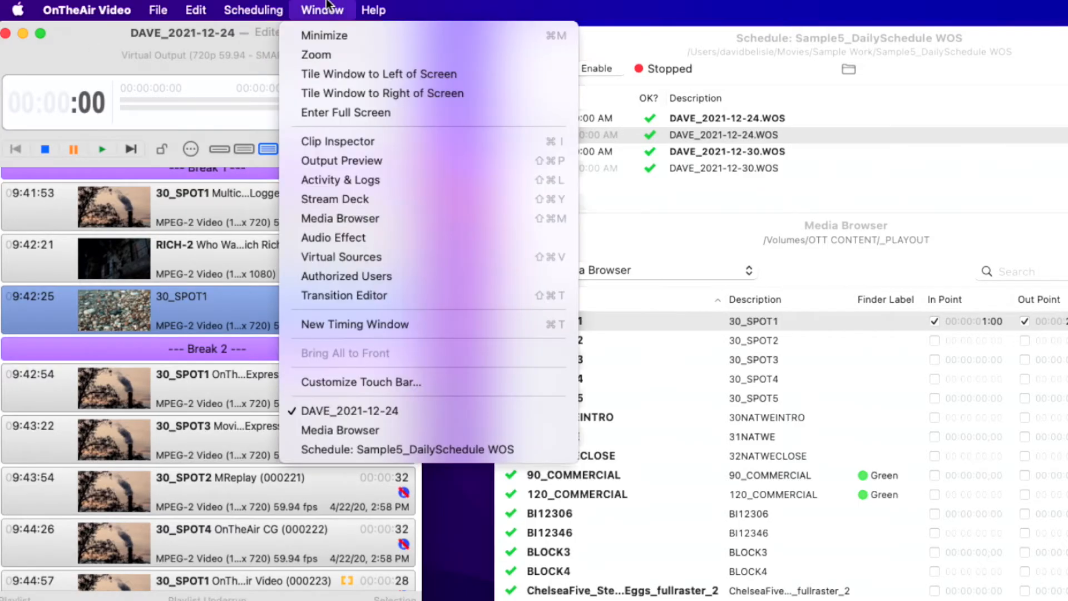
click(356, 258)
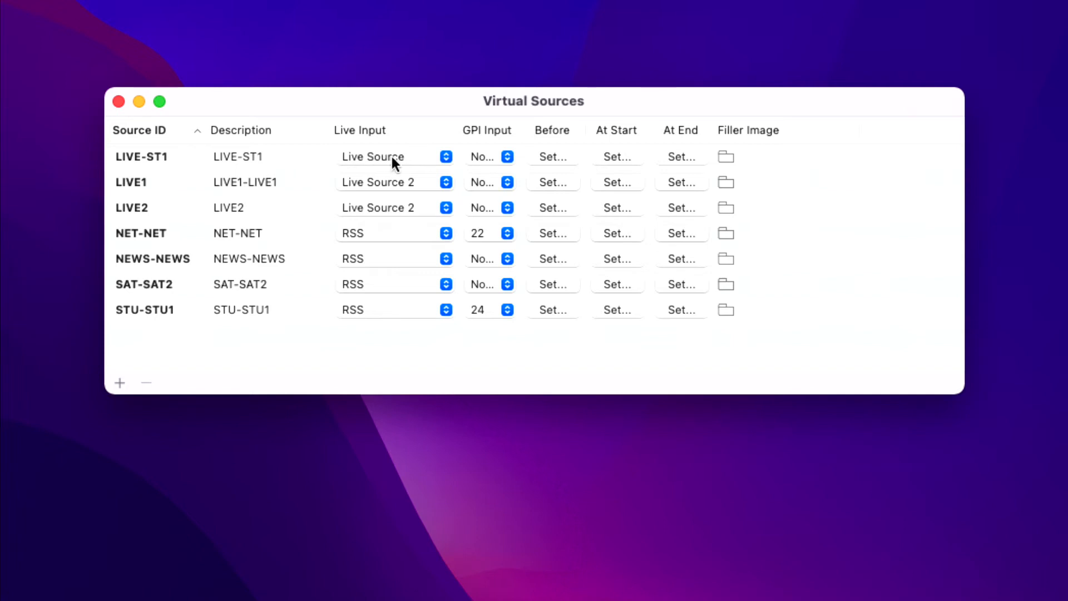
click(500, 157)
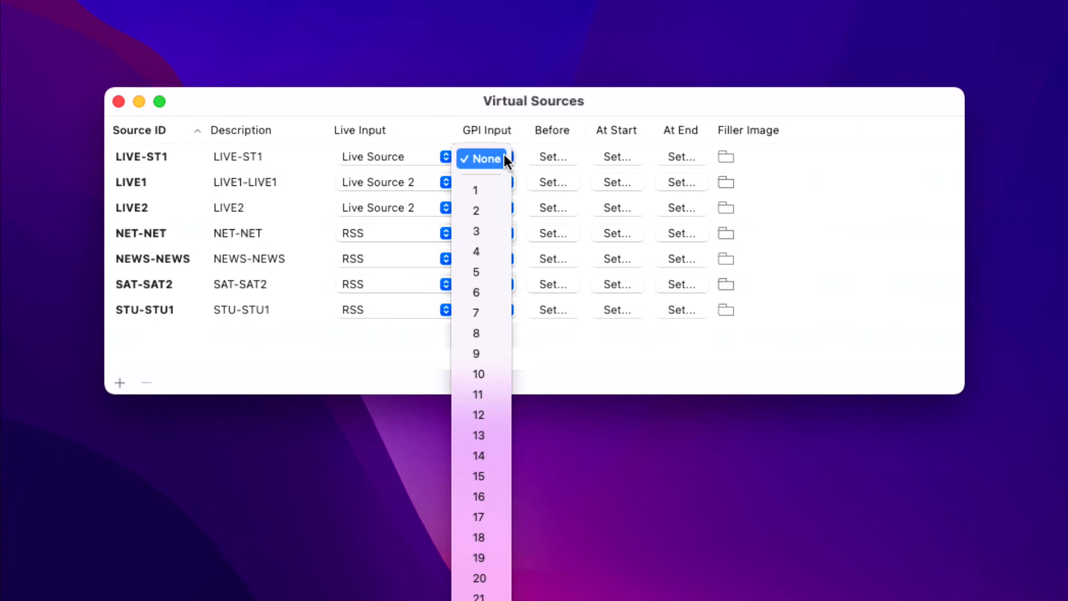
click(515, 159)
click(553, 156)
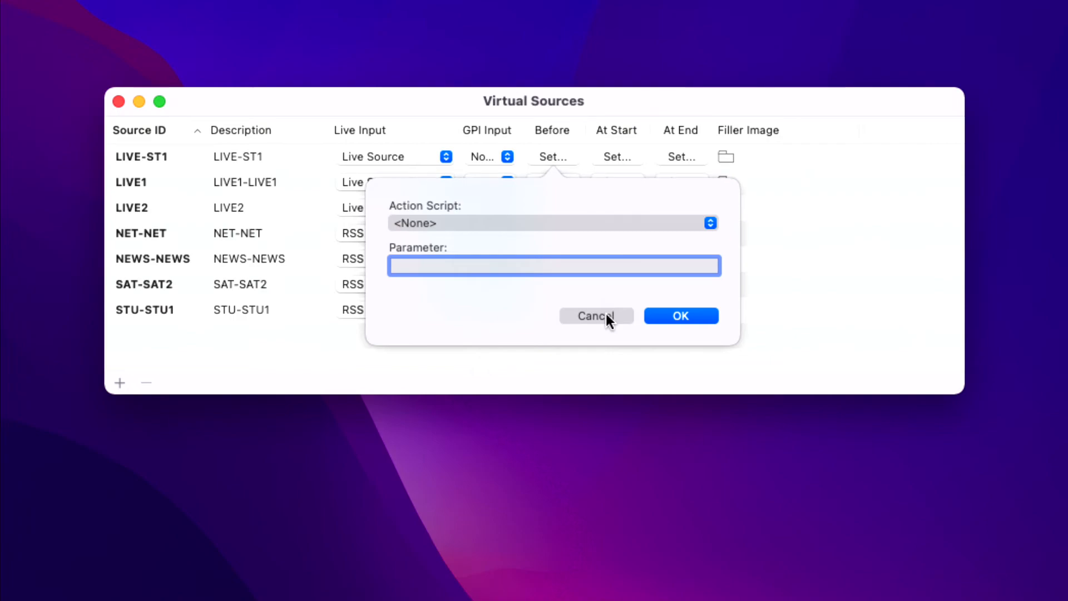
click(596, 316)
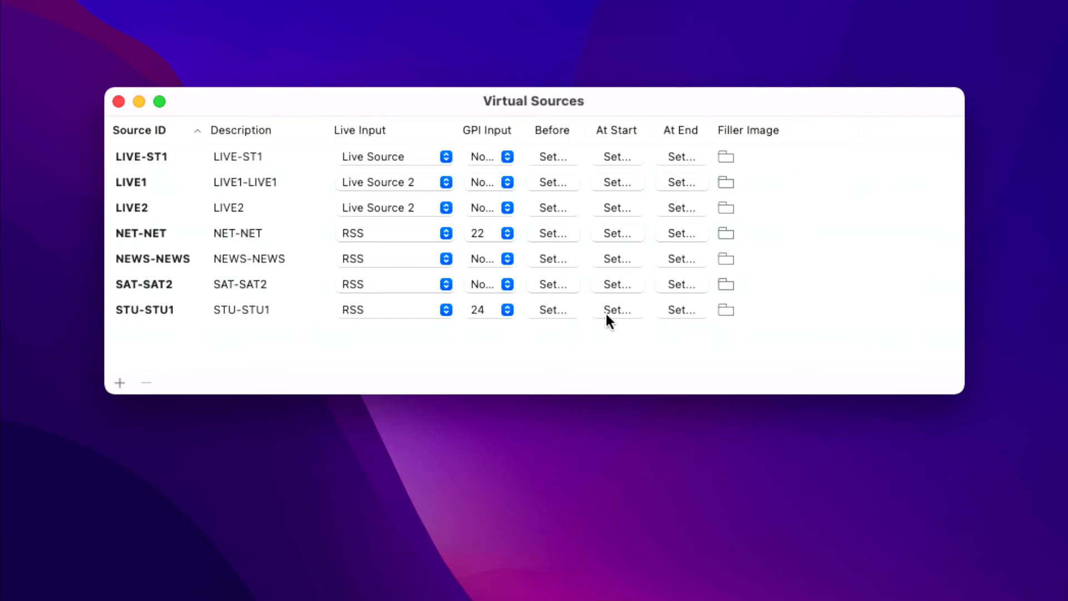
Step: Insert the LIVE-ST1 virtual source into the playlist after the first 30_SPOT1 item of Break 2 and select it
click(186, 159)
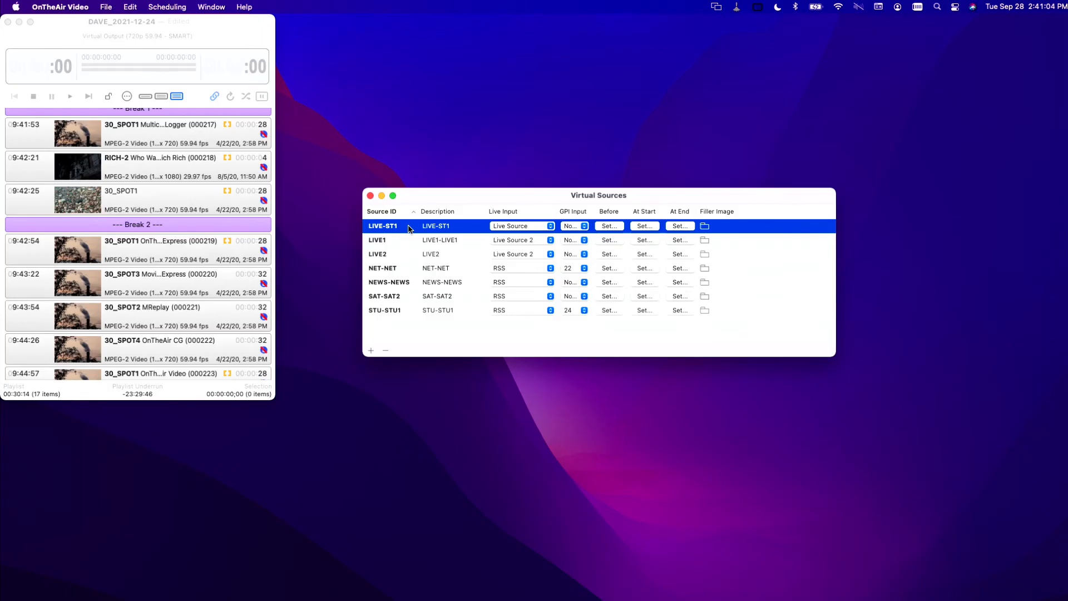
drag(408, 228, 177, 273)
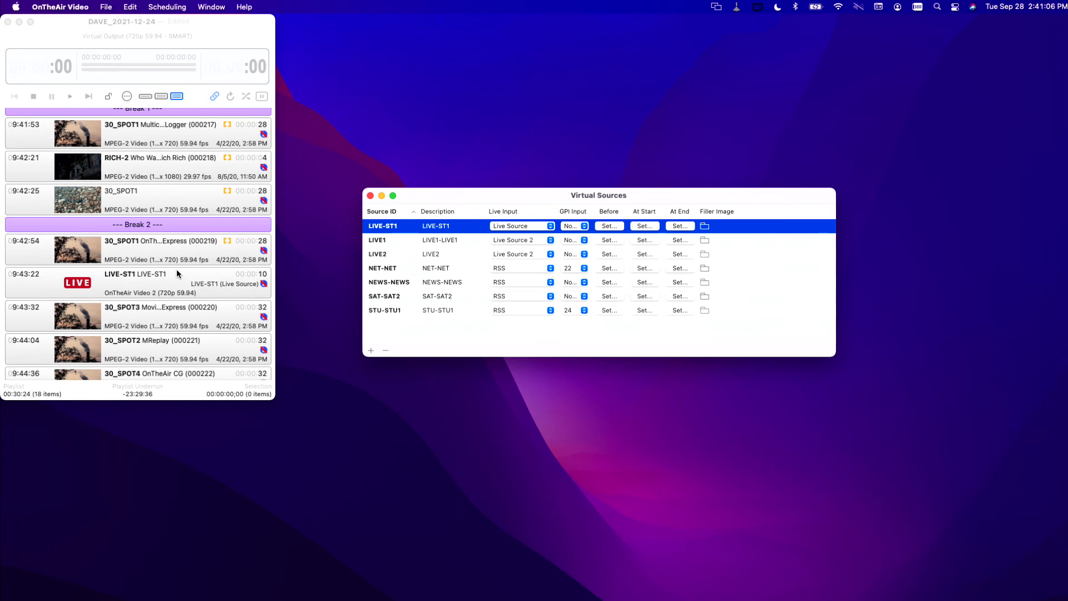
click(177, 273)
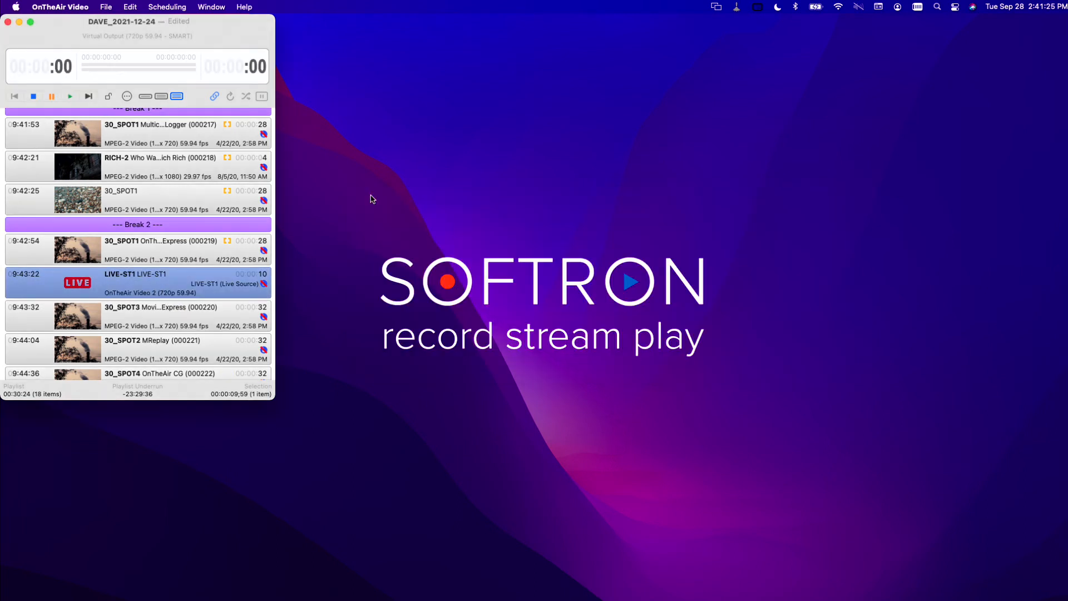
Step: Open the playlist's validation report and check its Critical, Warning and Information toggles and the program-type warning filter
click(111, 4)
click(139, 110)
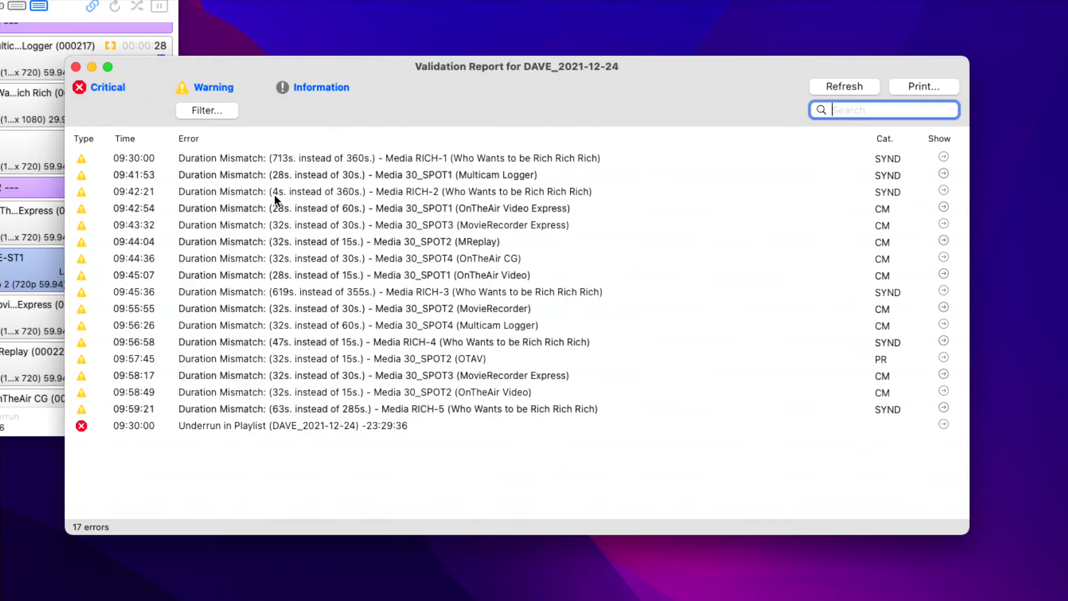
click(124, 87)
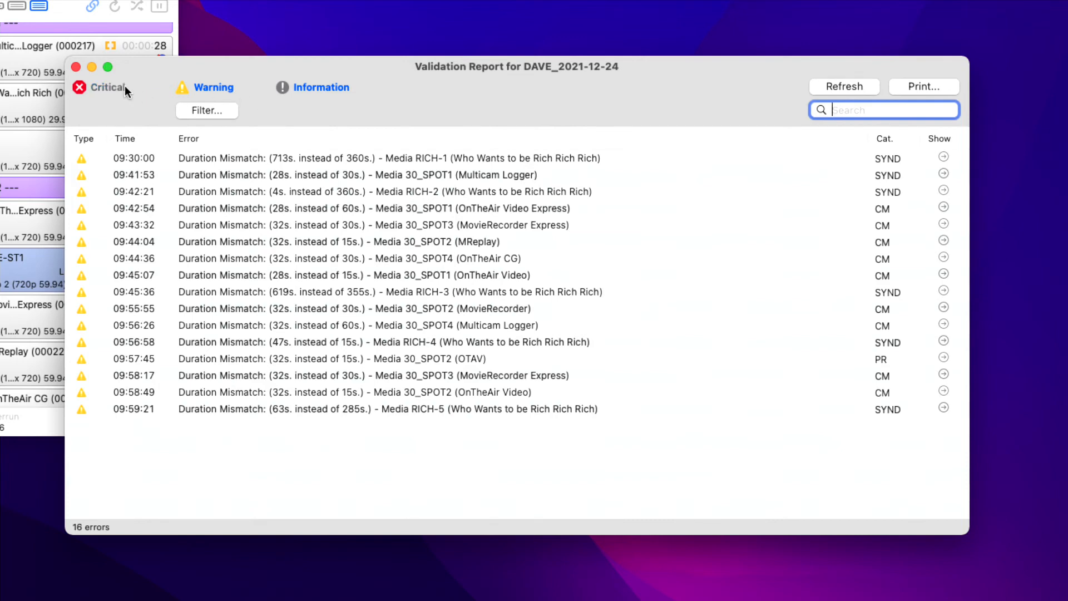
click(124, 88)
click(189, 87)
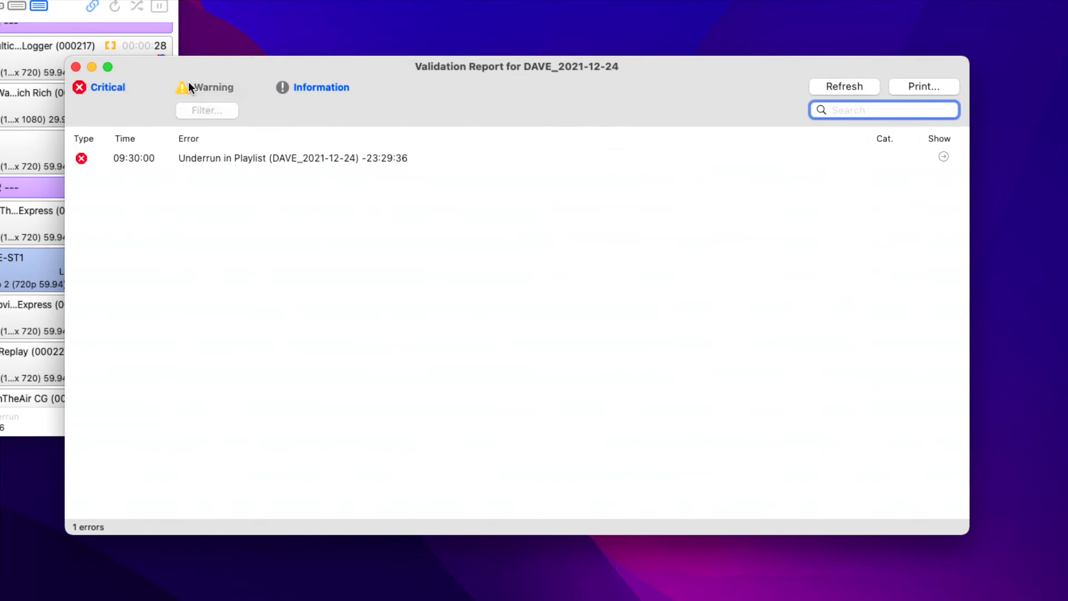
click(188, 82)
click(285, 87)
click(287, 87)
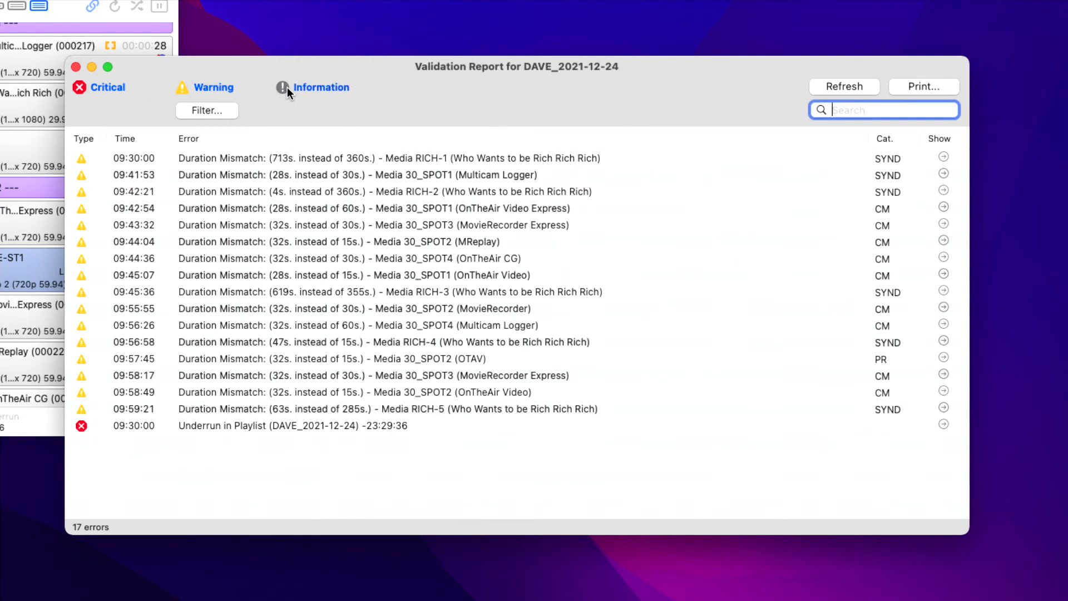
click(219, 109)
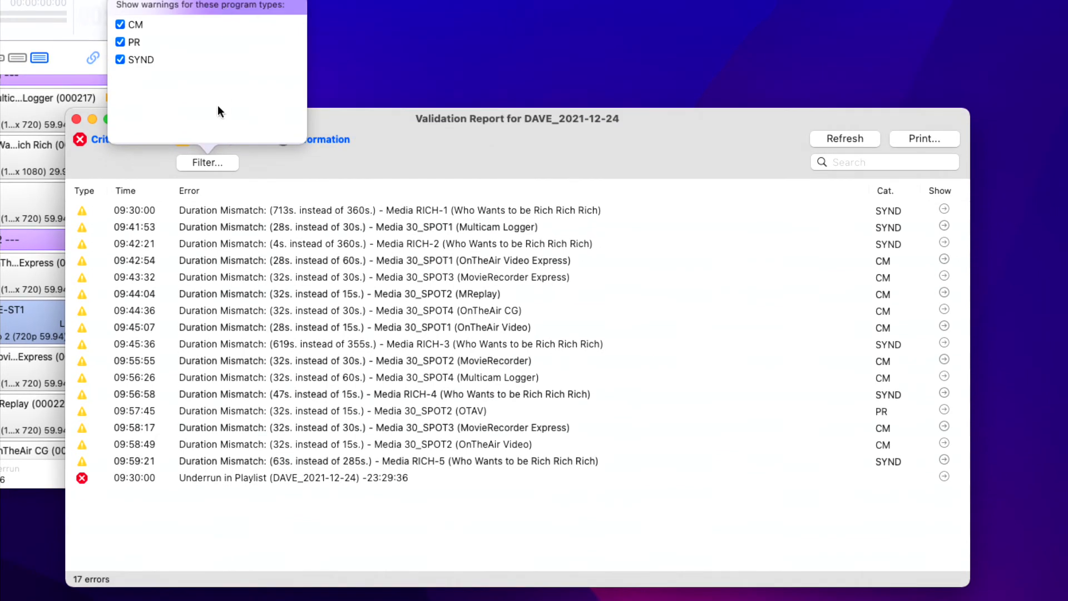
Step: Try the report's program-type warning filter by hiding and restoring CM warnings and limiting the warnings to CM without PR and SYND
click(119, 24)
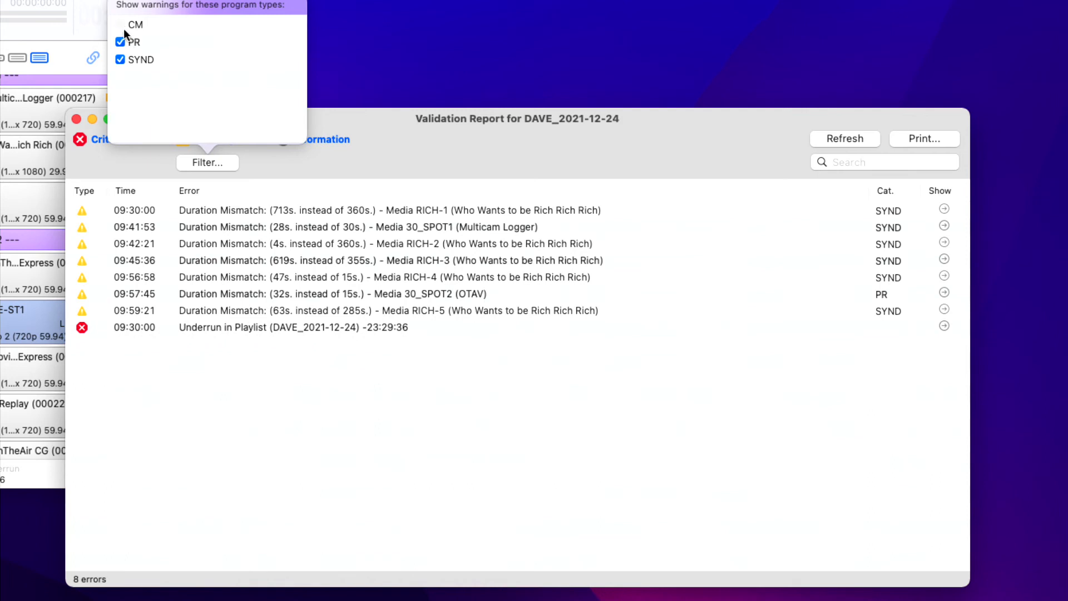
click(119, 25)
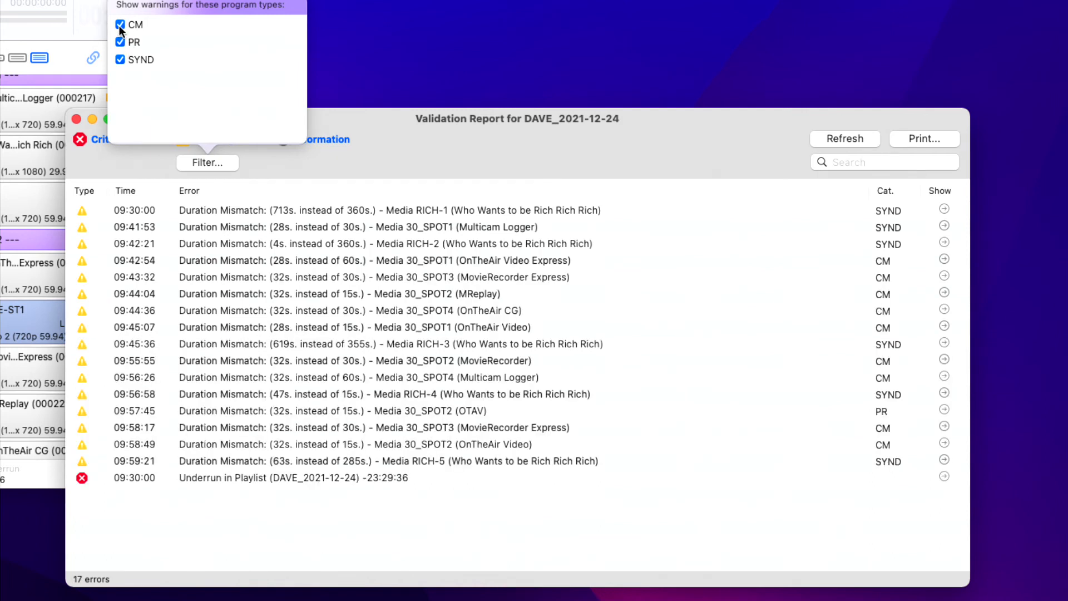
click(120, 42)
click(121, 59)
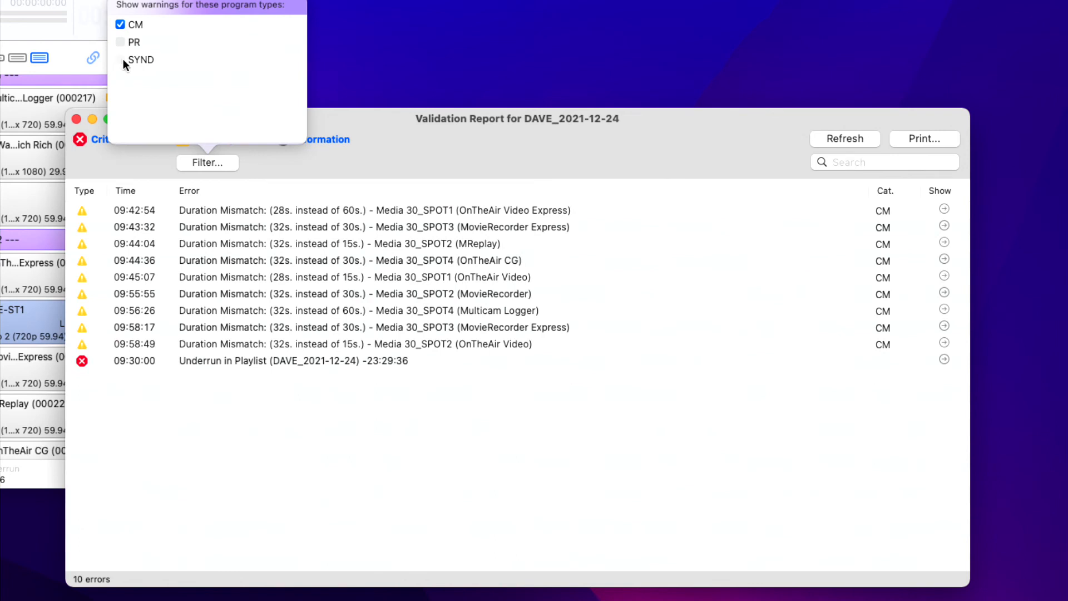
click(219, 159)
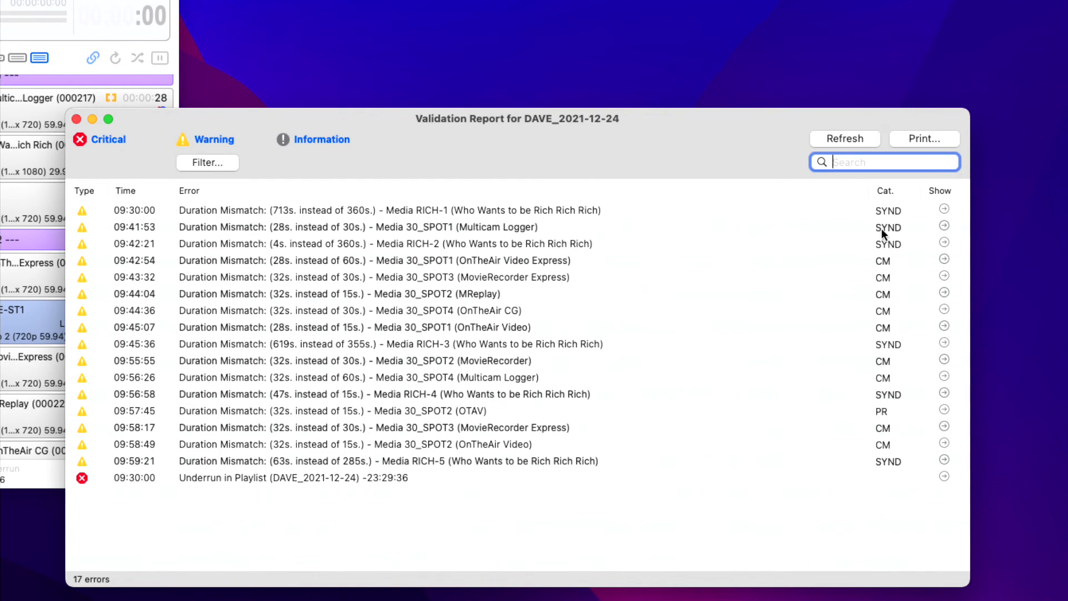
Step: Reveal the playlist item behind the 09:30:00 RICH-1 duration mismatch and open the print settings for the validation report
click(945, 209)
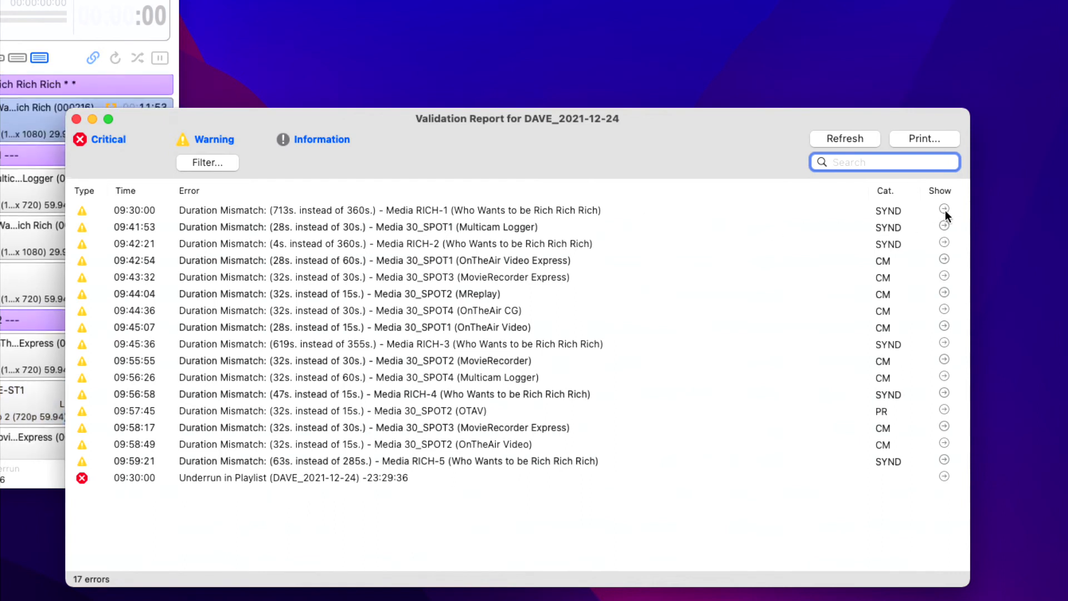
click(916, 139)
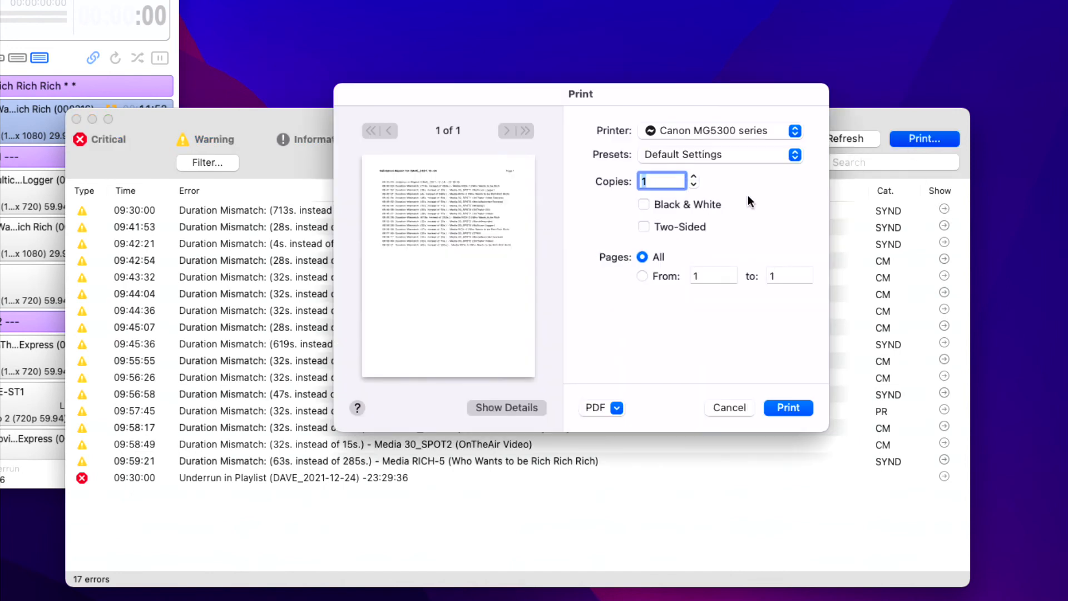